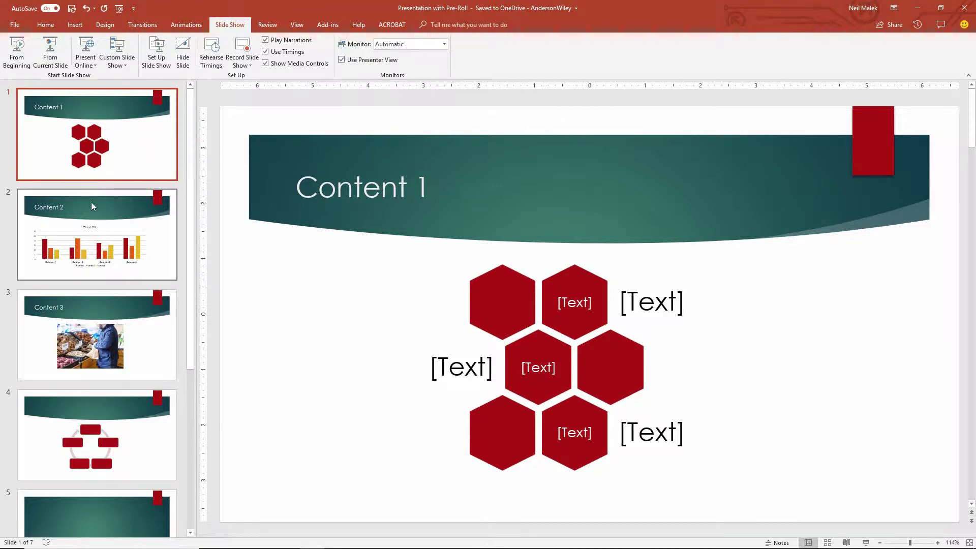
Step: Open the still-empty Custom Shows dialog from Custom Slide Show and move it up and left
{"action": "scroll", "coordinate": [192, 188], "scroll_direction": "down", "scroll_amount": 3}
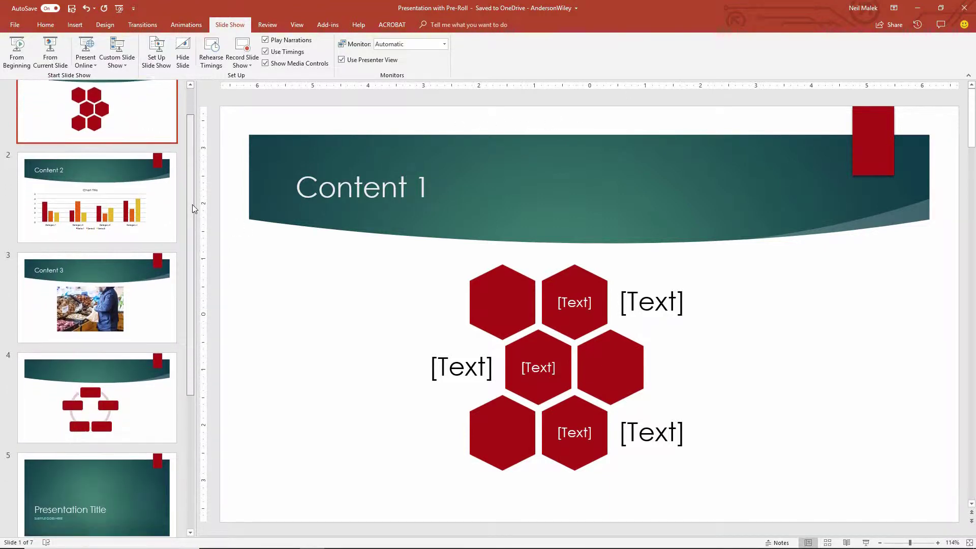
{"action": "left_click_drag", "start_coordinate": [192, 204], "coordinate": [182, 349]}
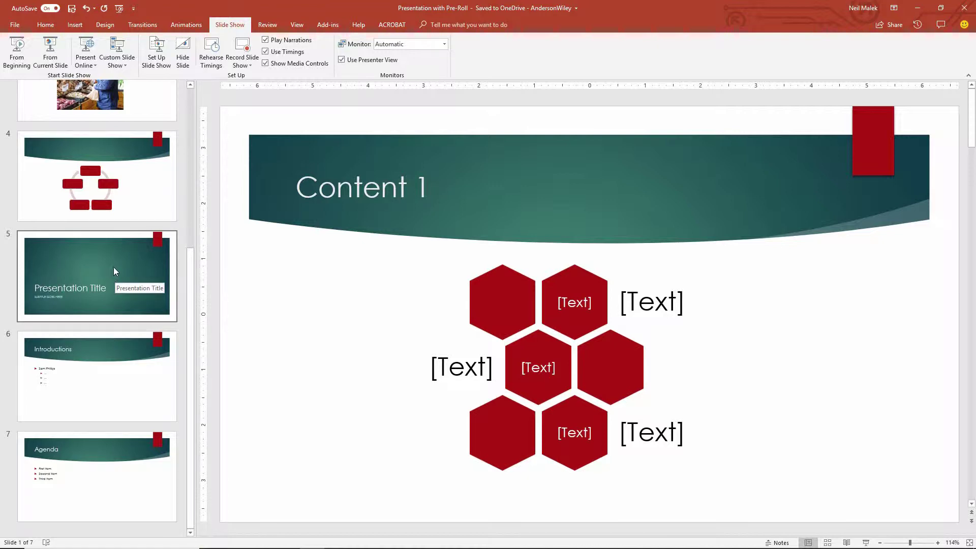
{"action": "scroll", "coordinate": [114, 273], "scroll_direction": "up", "scroll_amount": 5}
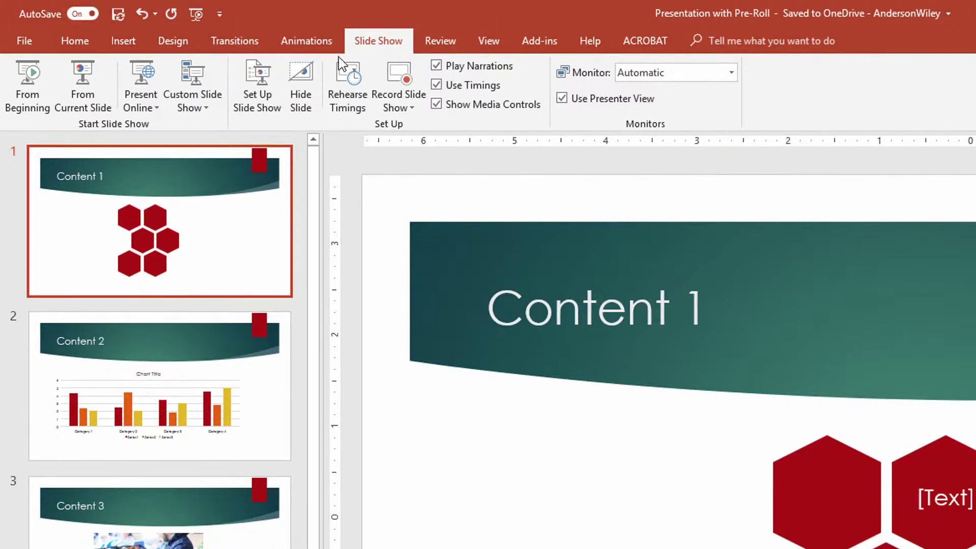
{"action": "left_click", "coordinate": [220, 98]}
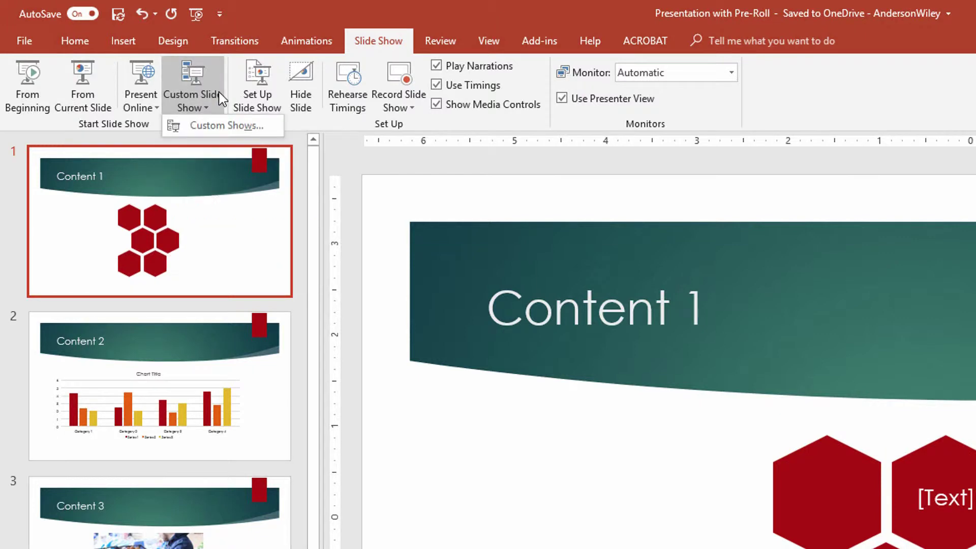
{"action": "left_click", "coordinate": [228, 128]}
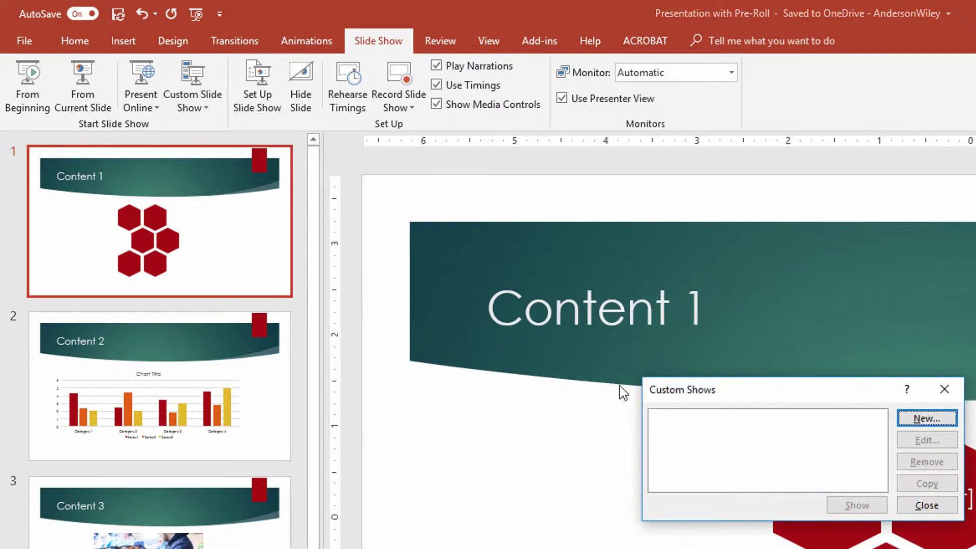
{"action": "left_click_drag", "start_coordinate": [746, 389], "coordinate": [608, 323]}
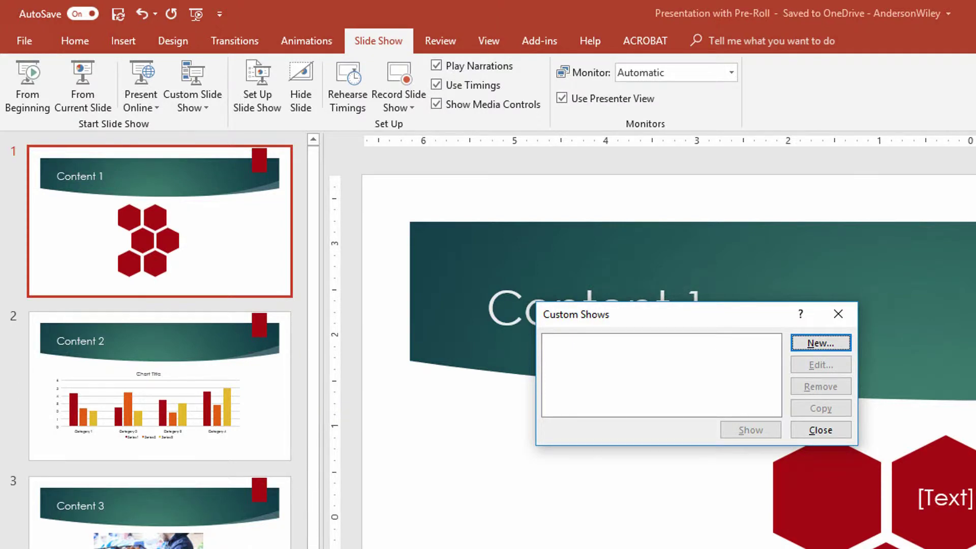
Step: Create a custom show 'Pre-Roll' containing Content 1, Content 2, Content 3 and Slide 4
{"action": "left_click", "coordinate": [816, 343]}
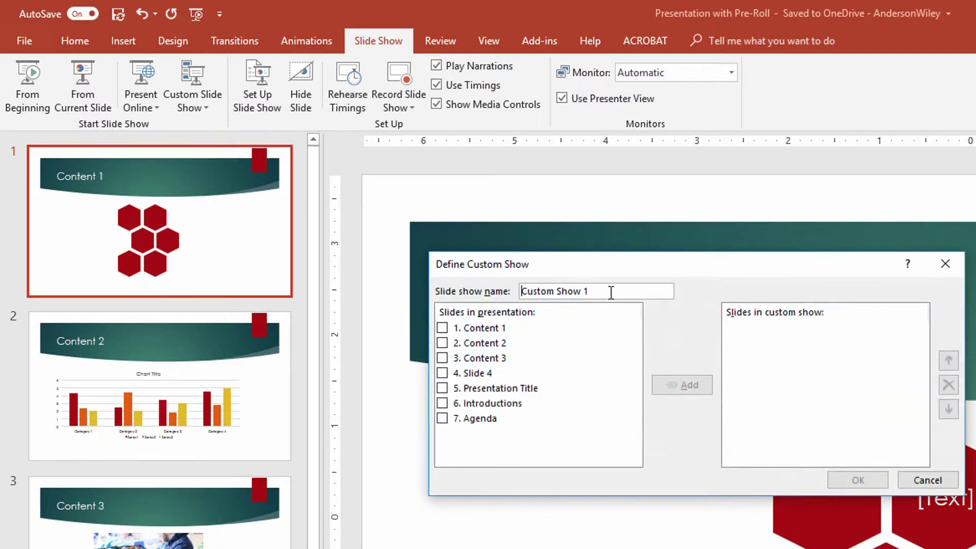
{"action": "left_click_drag", "start_coordinate": [556, 291], "coordinate": [474, 291]}
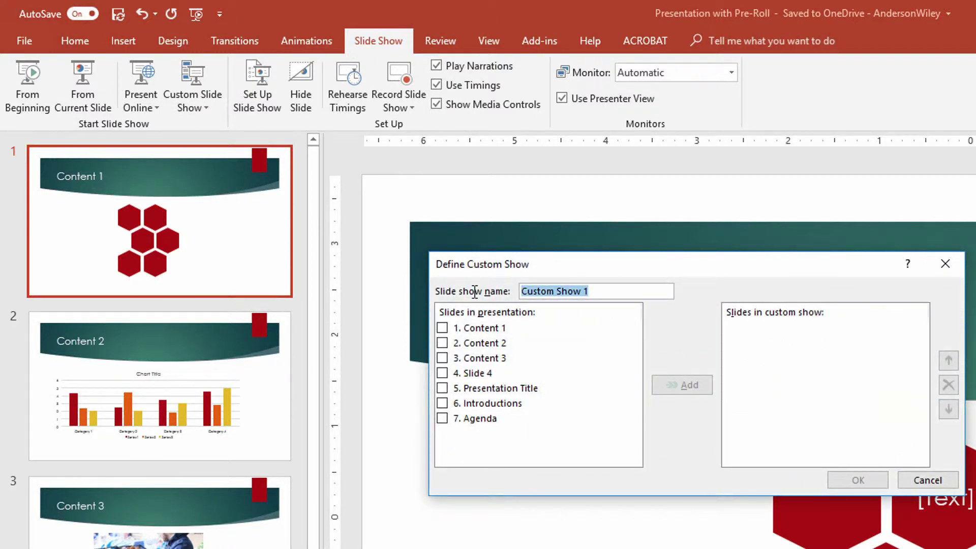
{"action": "type", "text": "Pre-Rol"}
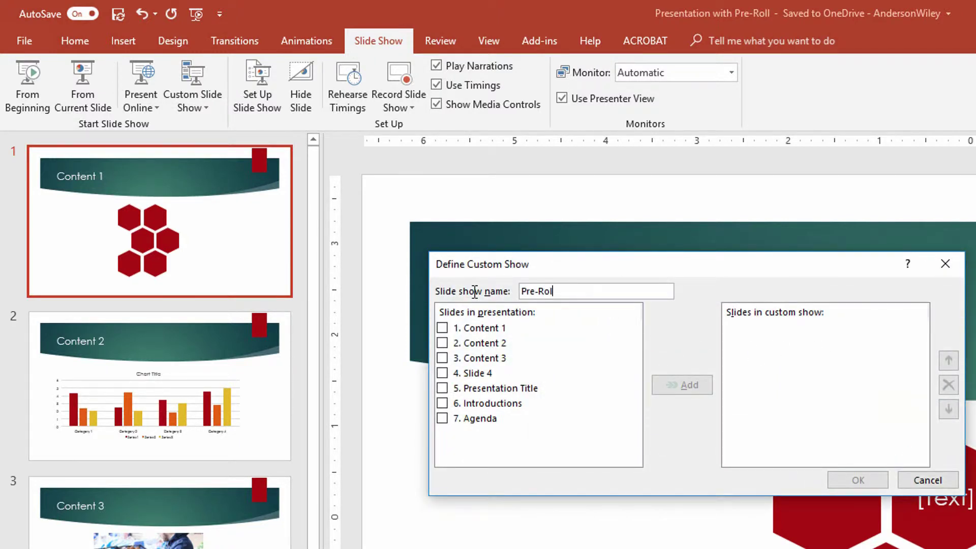
{"action": "type", "text": "l"}
{"action": "left_click", "coordinate": [441, 328]}
{"action": "left_click", "coordinate": [441, 342]}
{"action": "left_click", "coordinate": [442, 358]}
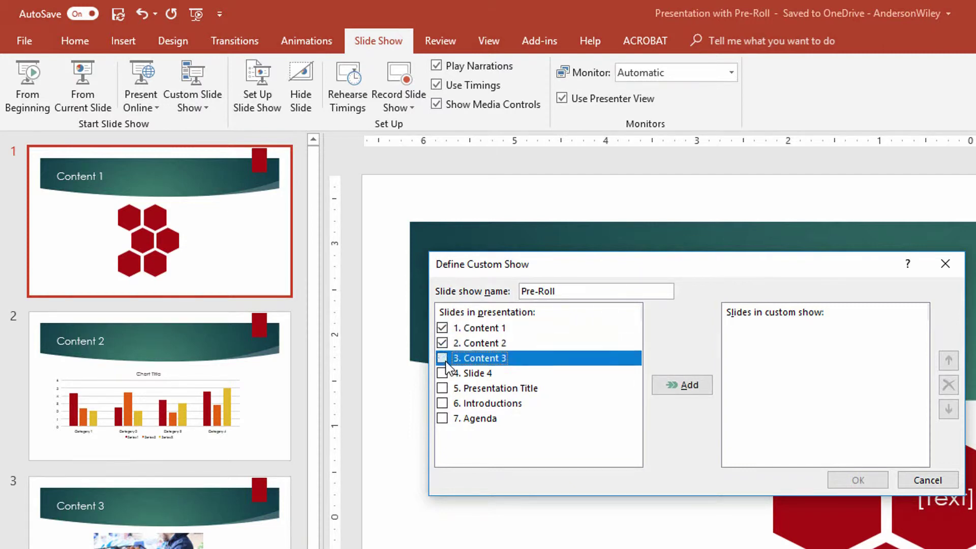
{"action": "left_click", "coordinate": [441, 372]}
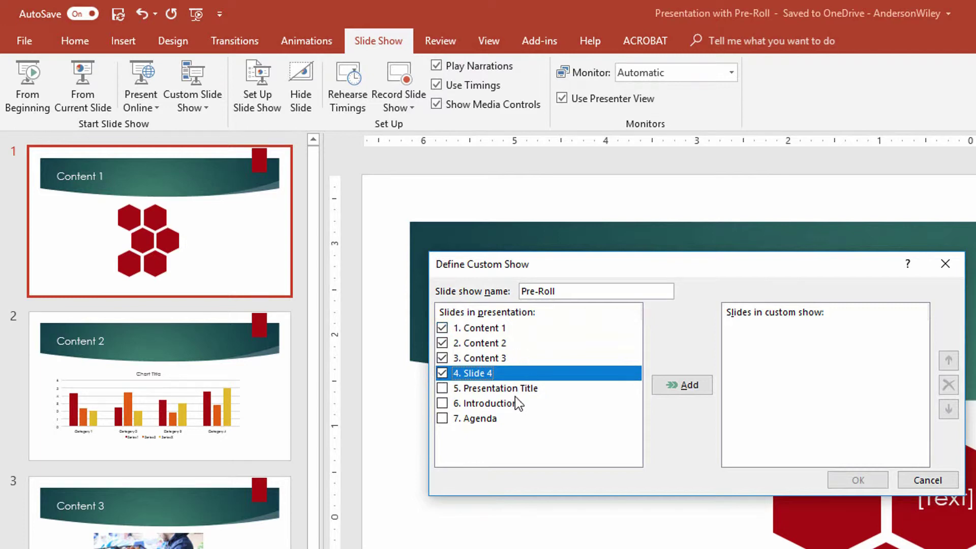
{"action": "left_click", "coordinate": [688, 389]}
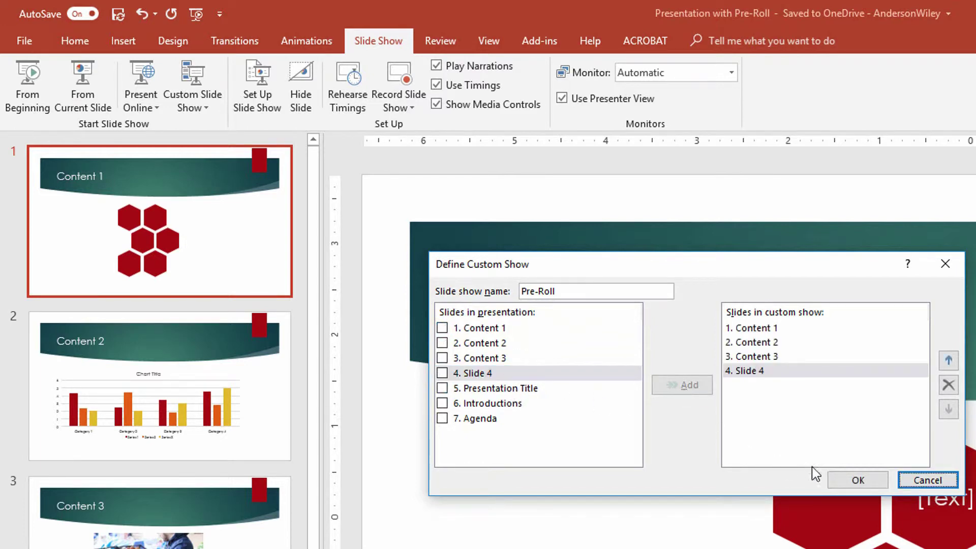
{"action": "left_click", "coordinate": [853, 477]}
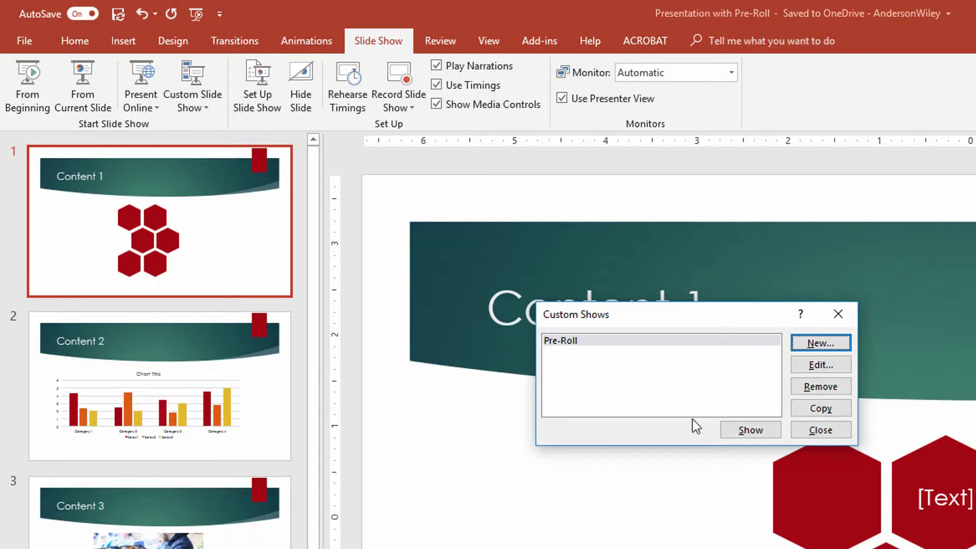
Step: Add custom show 'Core Presentation' with Presentation Title, Introductions and Agenda, then close the list
{"action": "left_click", "coordinate": [821, 344]}
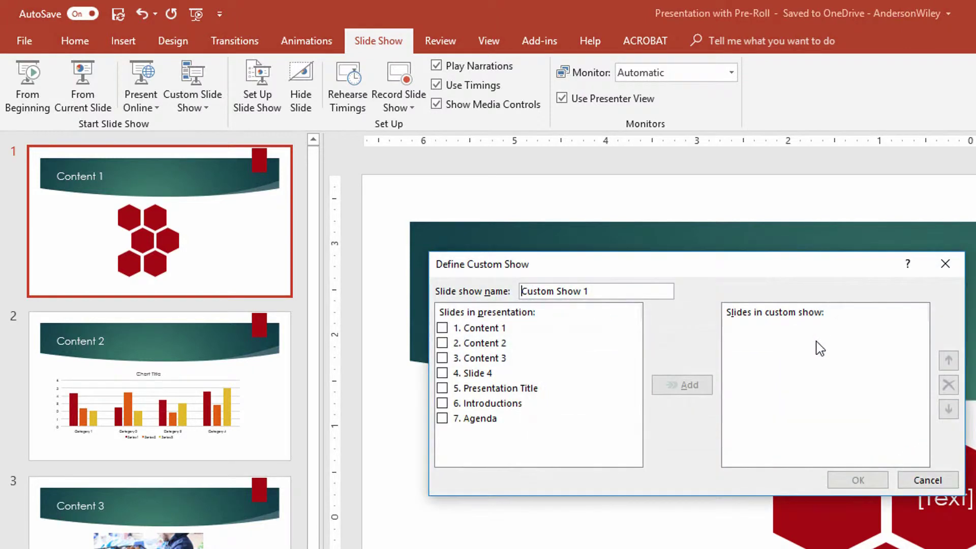
{"action": "left_click", "coordinate": [443, 389]}
{"action": "left_click", "coordinate": [442, 403]}
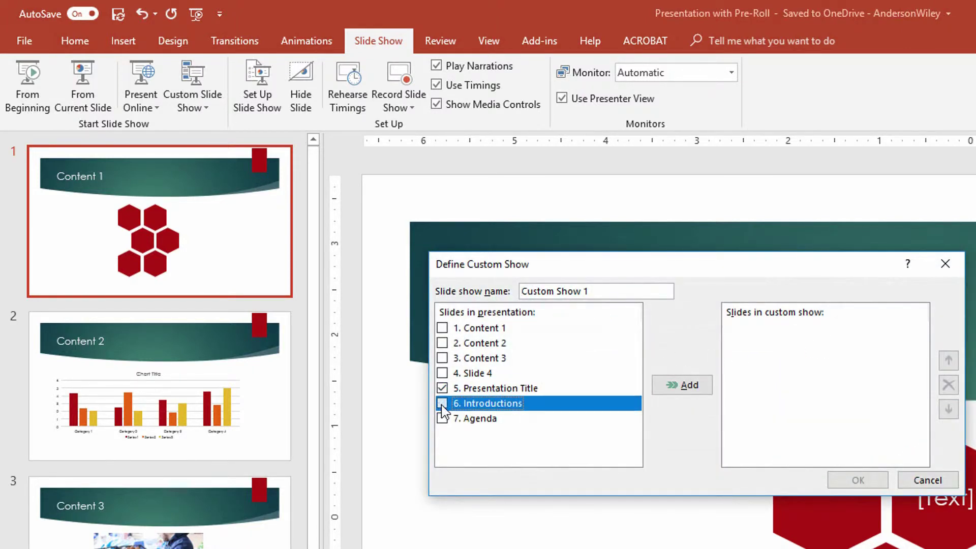
{"action": "left_click", "coordinate": [441, 419]}
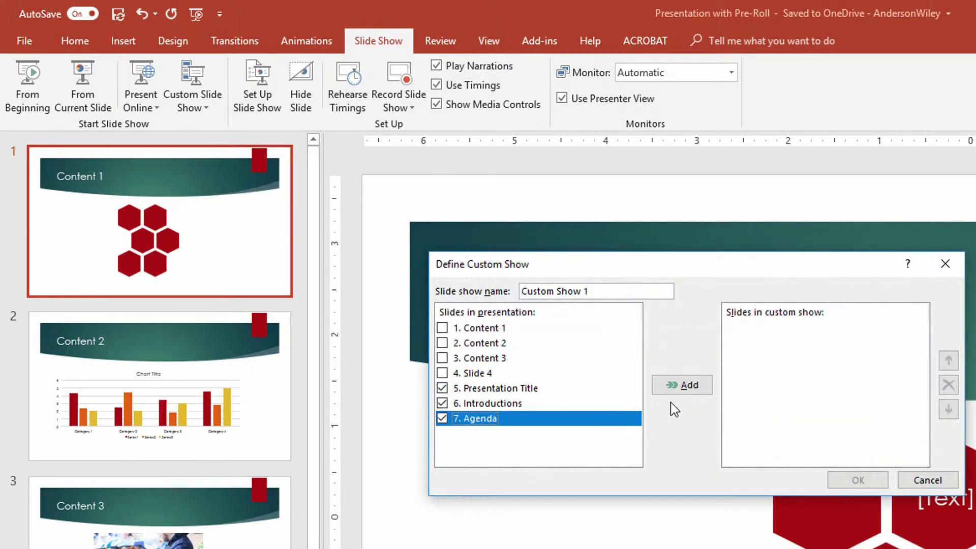
{"action": "left_click", "coordinate": [693, 385]}
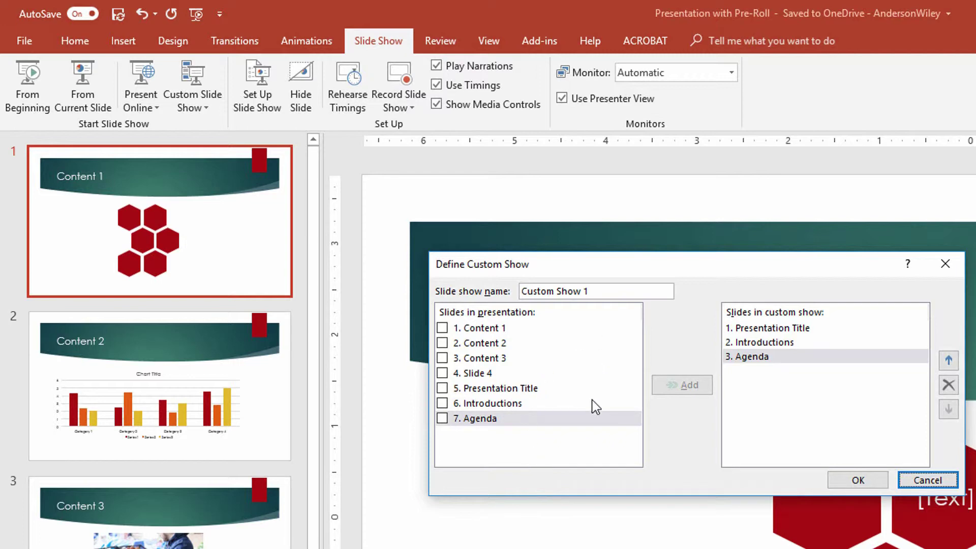
{"action": "left_click_drag", "start_coordinate": [605, 291], "coordinate": [426, 289]}
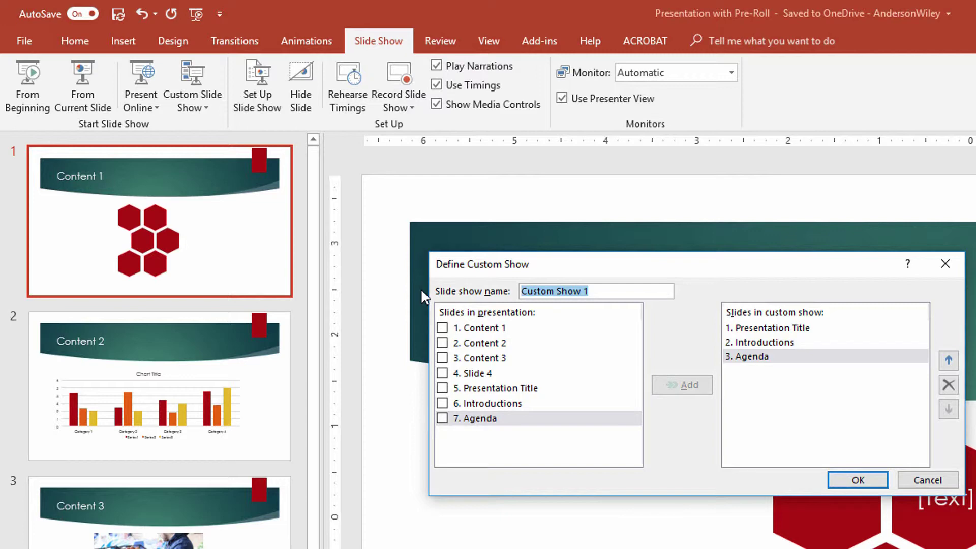
{"action": "type", "text": "Core Pr"}
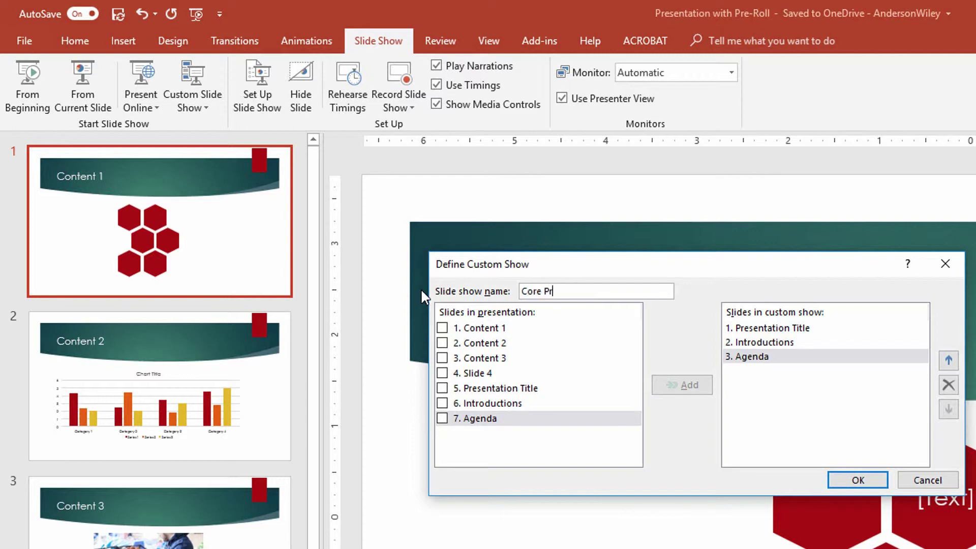
{"action": "type", "text": "esentation"}
{"action": "left_click", "coordinate": [857, 481]}
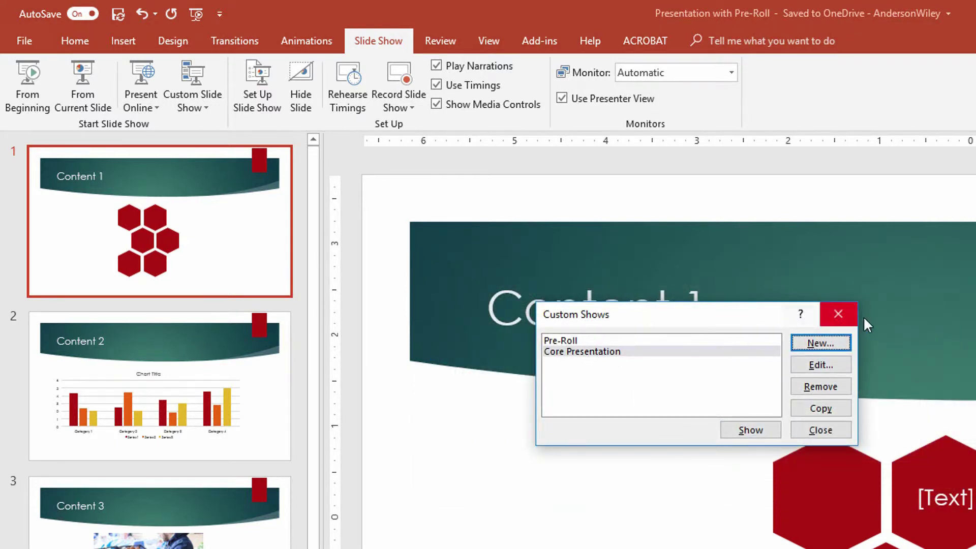
{"action": "left_click", "coordinate": [824, 428]}
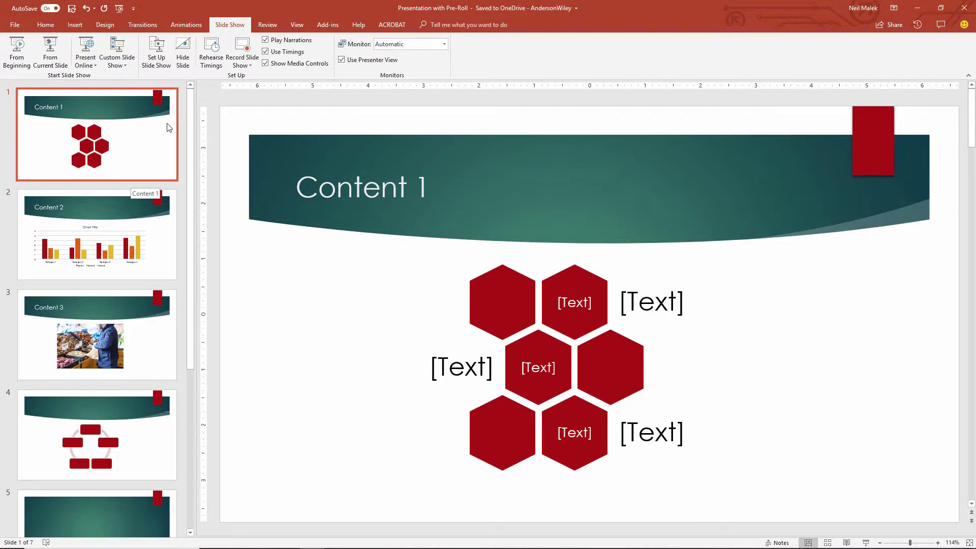
Step: Select slide thumbnails 1 through 4 together
{"action": "left_click", "coordinate": [90, 448], "text": "shift"}
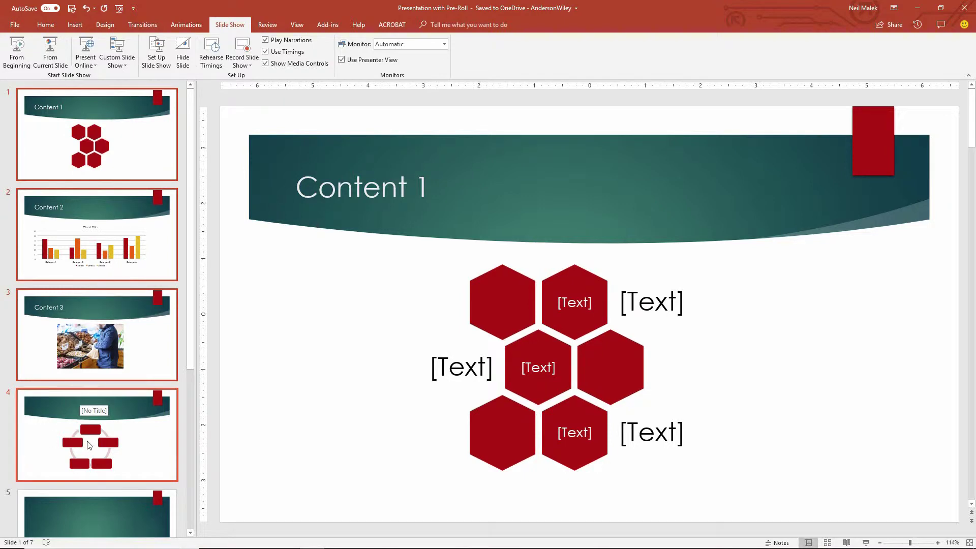
Step: Set the selected slides to advance automatically After 00:05.00 on the Transitions tab
{"action": "left_click", "coordinate": [147, 24]}
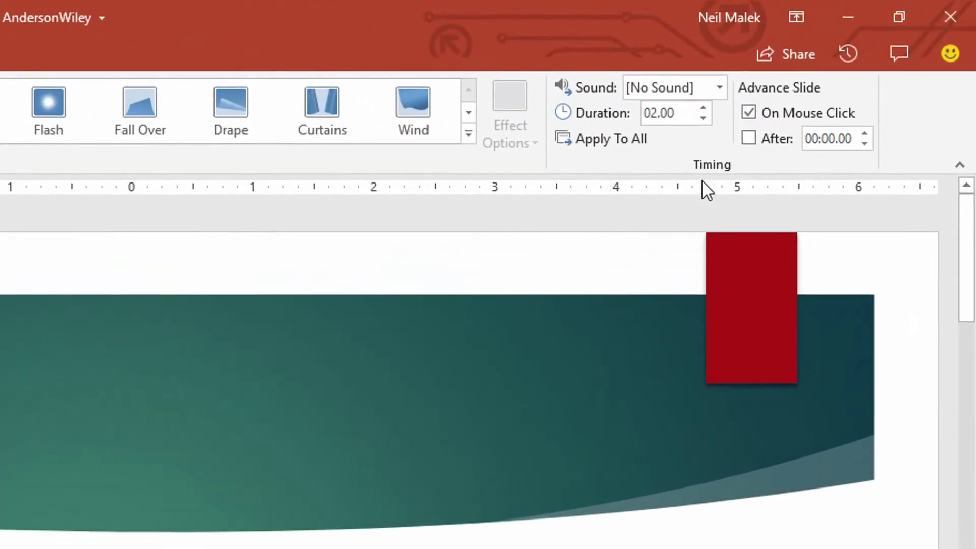
{"action": "left_click", "coordinate": [769, 144]}
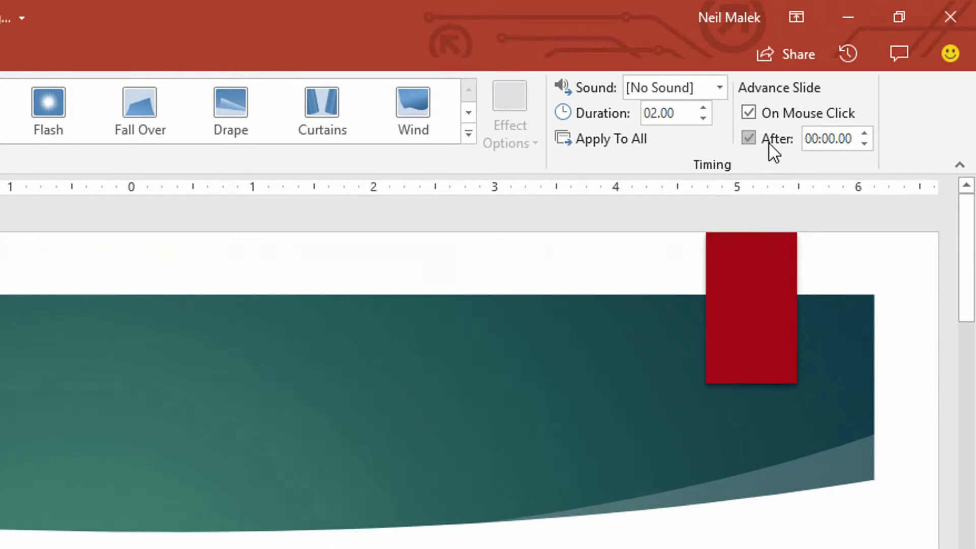
{"action": "left_click", "coordinate": [865, 134]}
{"action": "left_click", "coordinate": [865, 134]}
{"action": "left_click", "coordinate": [865, 134]}
{"action": "left_click", "coordinate": [865, 134]}
{"action": "left_click", "coordinate": [864, 135]}
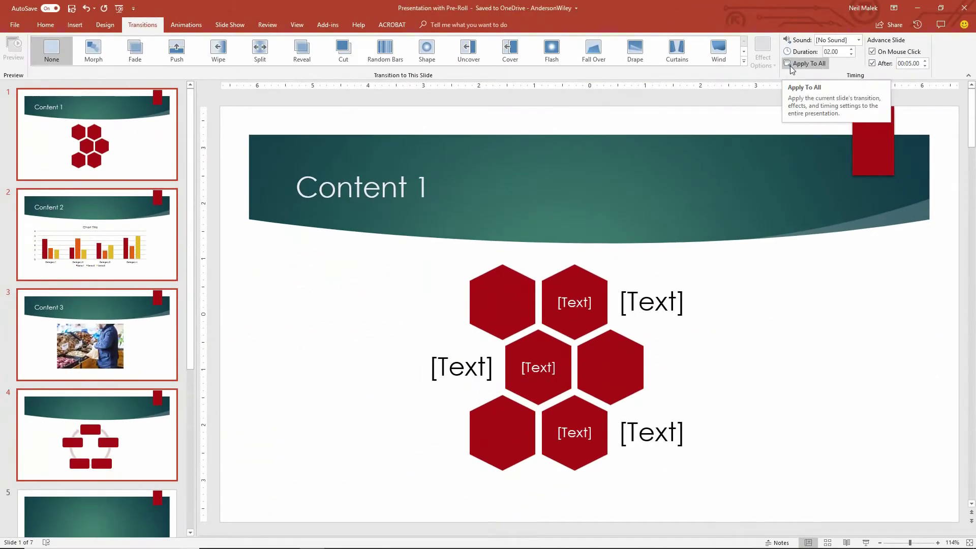
Step: In Set Up Slide Show, enable 'Loop continuously until Esc' and confirm
{"action": "left_click", "coordinate": [230, 24]}
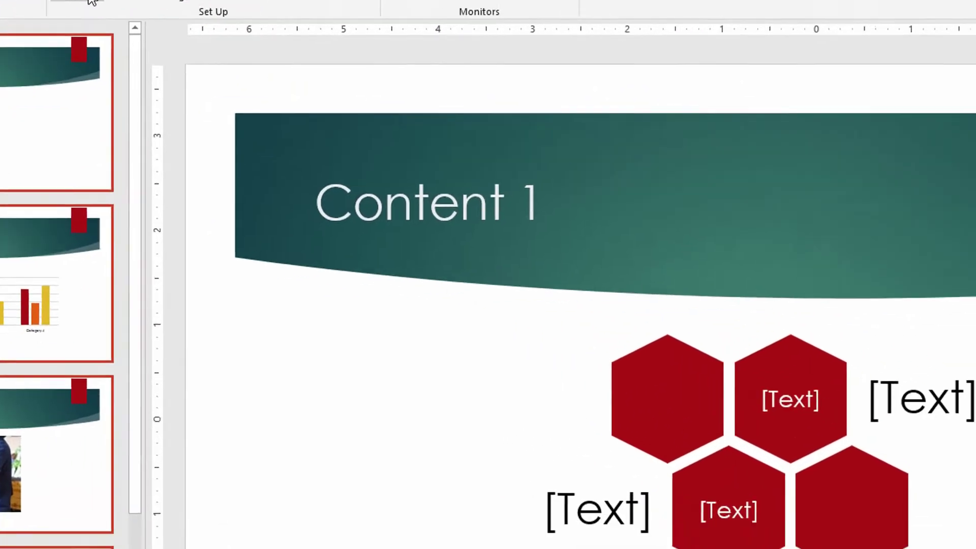
{"action": "left_click", "coordinate": [258, 100]}
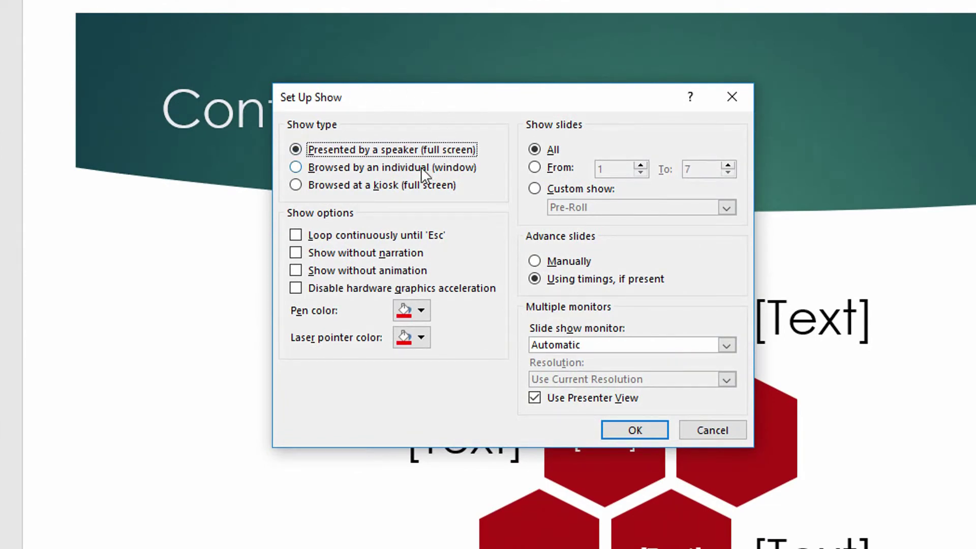
{"action": "left_click", "coordinate": [378, 239]}
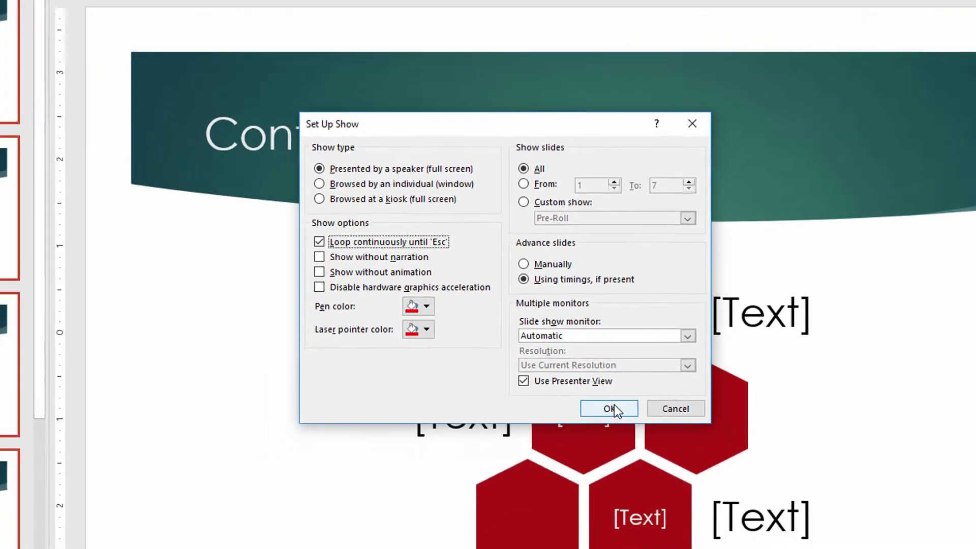
{"action": "left_click", "coordinate": [629, 430]}
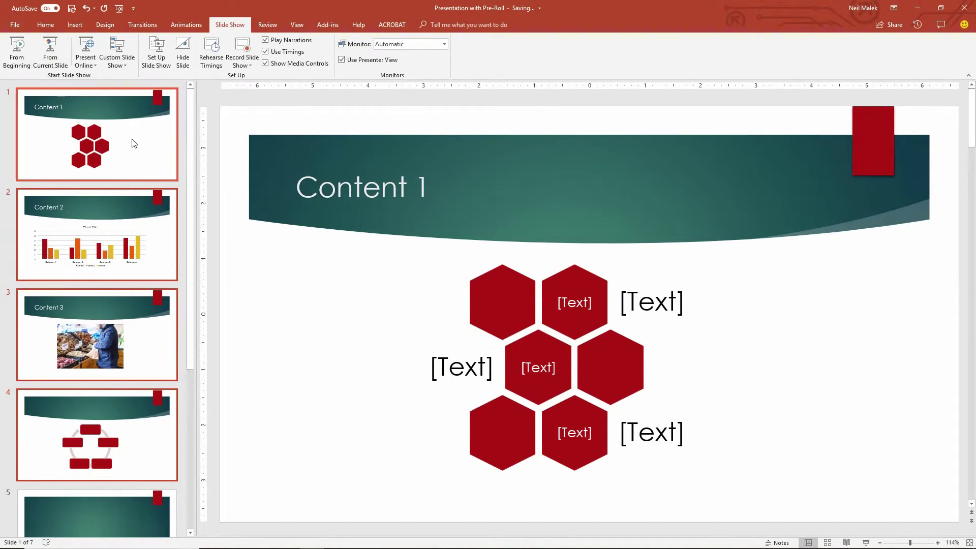
Step: Reselect slide 1 and start the Pre-Roll custom show full screen
{"action": "left_click", "coordinate": [128, 142]}
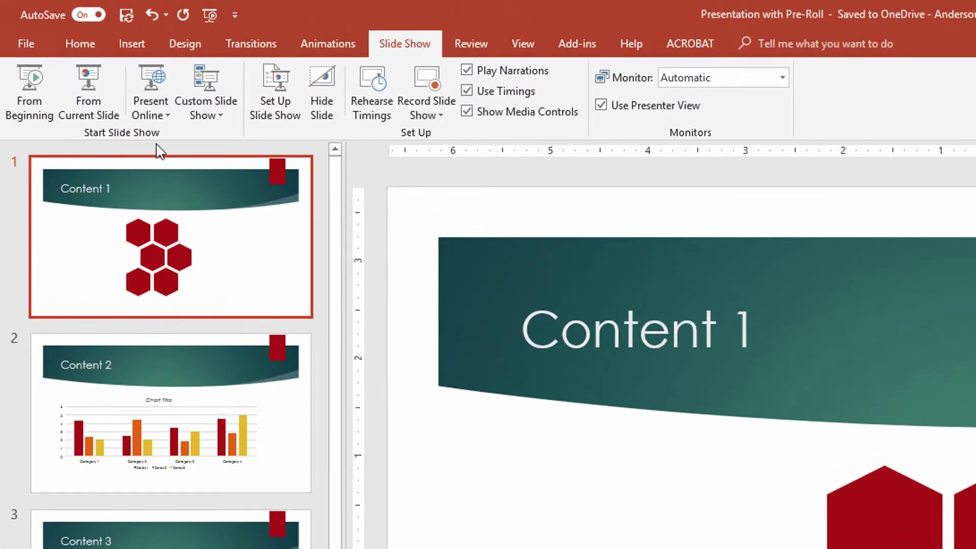
{"action": "left_click", "coordinate": [218, 122]}
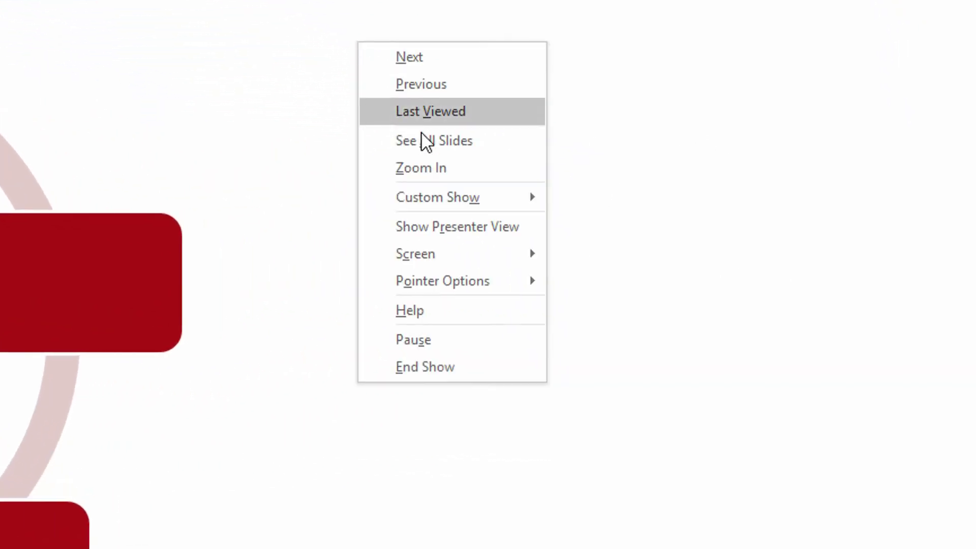
Step: Begin switching the running Pre-Roll show over to the Core Presentation show
{"action": "mouse_move", "coordinate": [477, 197]}
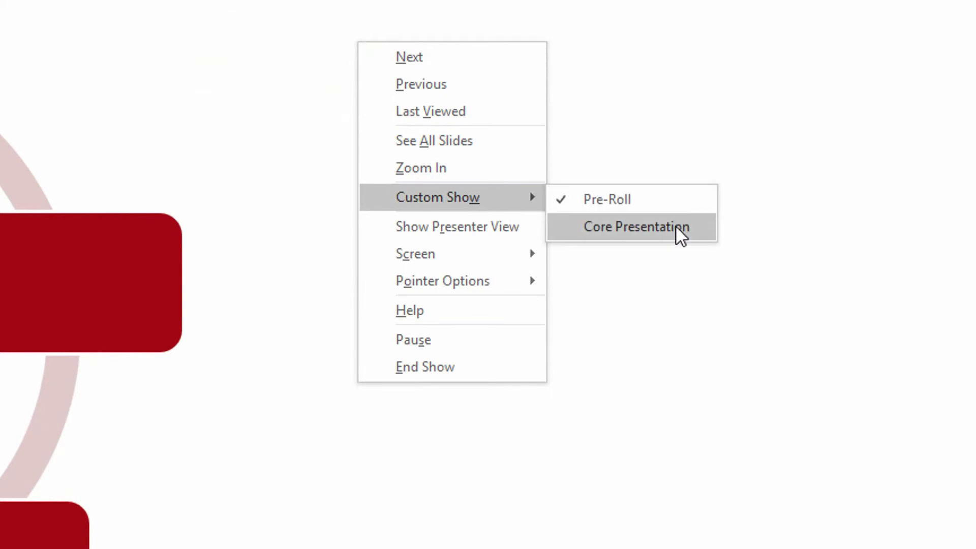